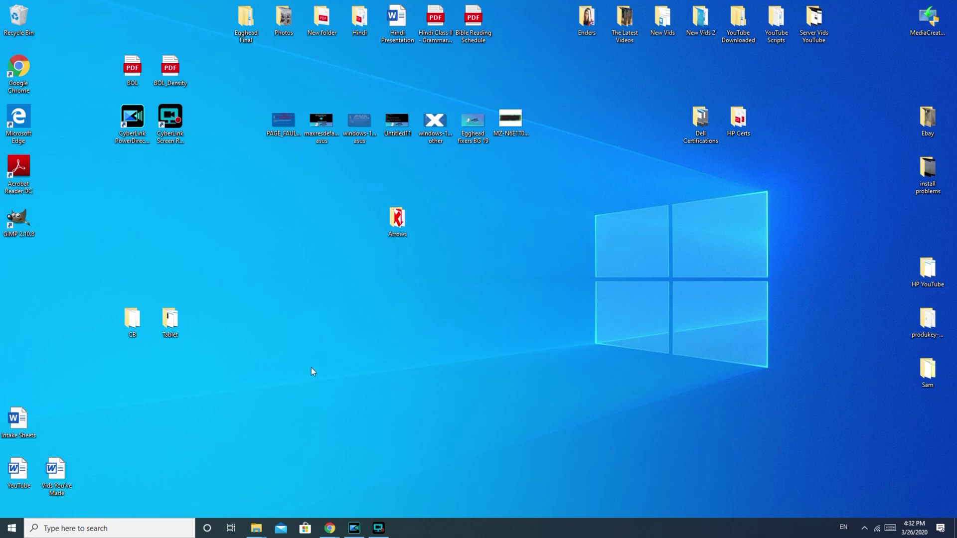
# From Start, open Settings and search 'find and fix problems', correcting typos, then clear the search
pyautogui.click(11, 528)
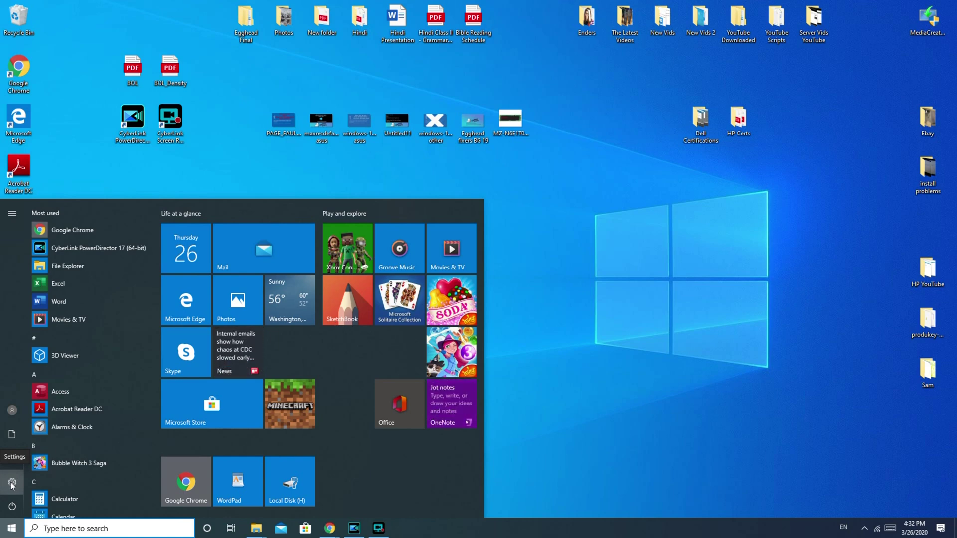
pyautogui.click(12, 483)
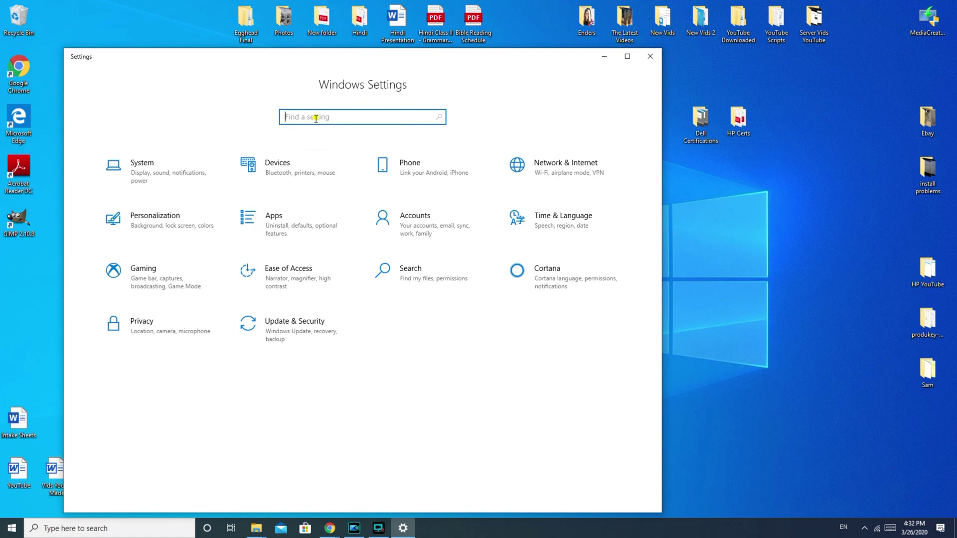
pyautogui.write('find ')
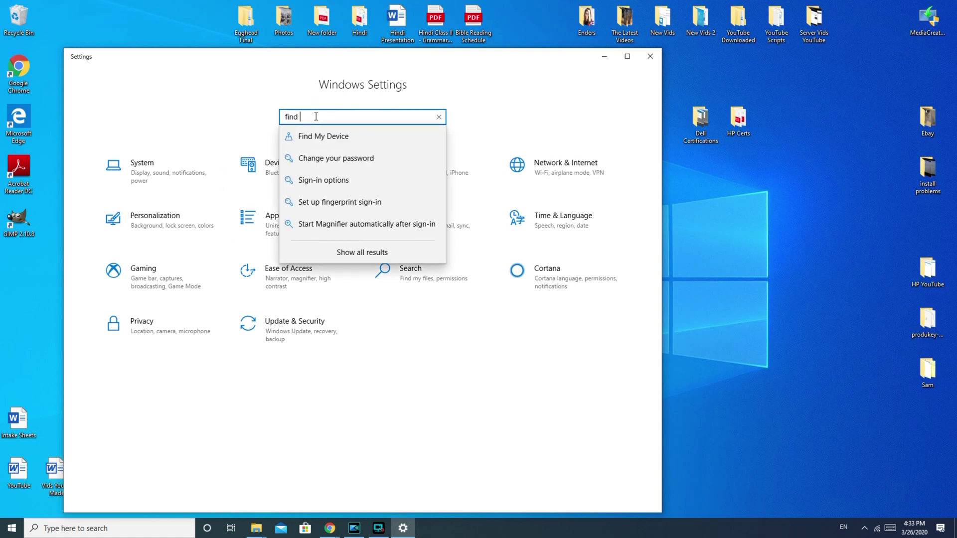
pyautogui.write('and ')
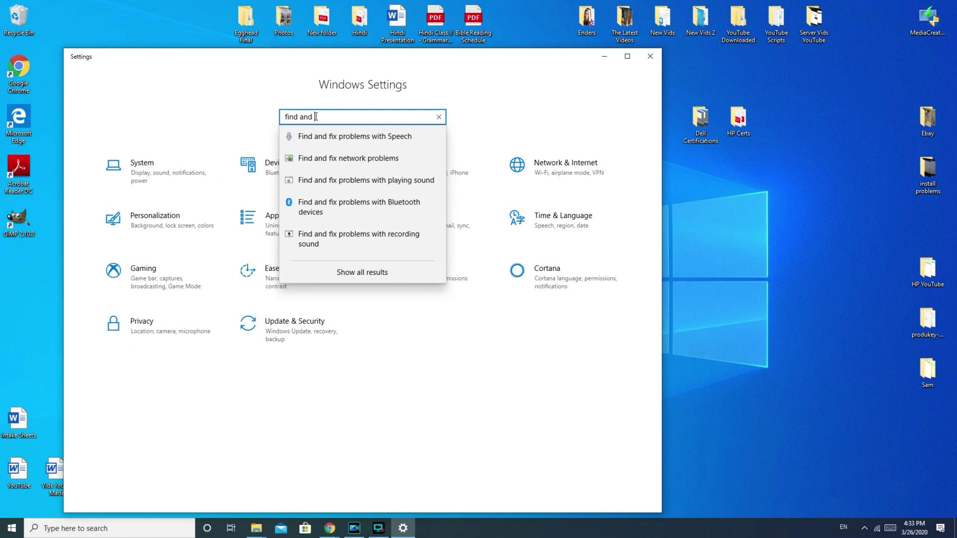
pyautogui.write('fux')
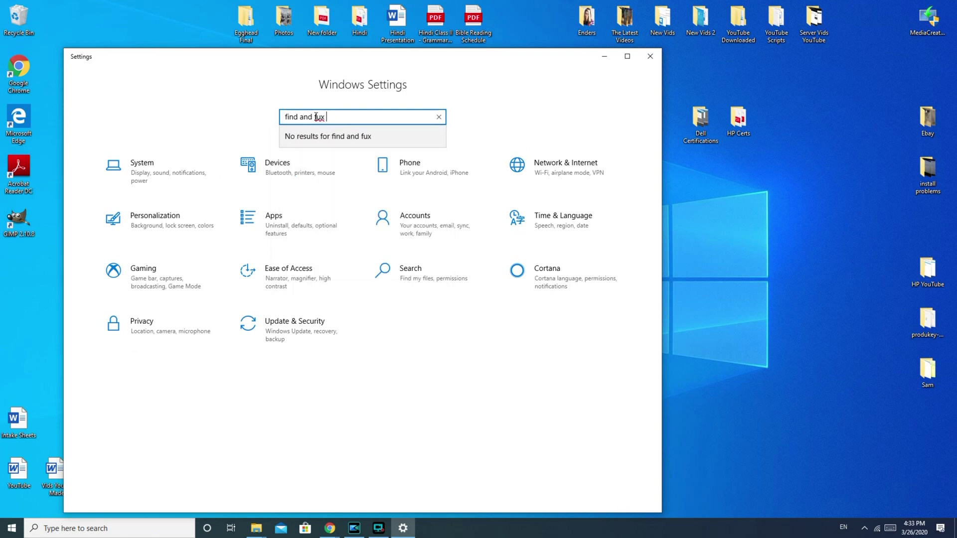
pyautogui.press('BackSpace')
pyautogui.press('BackSpace')
pyautogui.write('ix ')
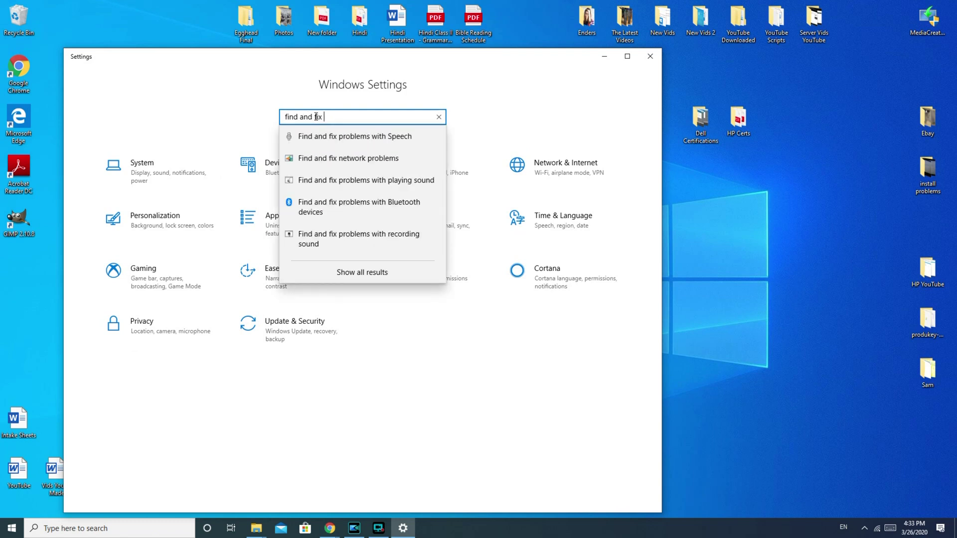
pyautogui.write('probl')
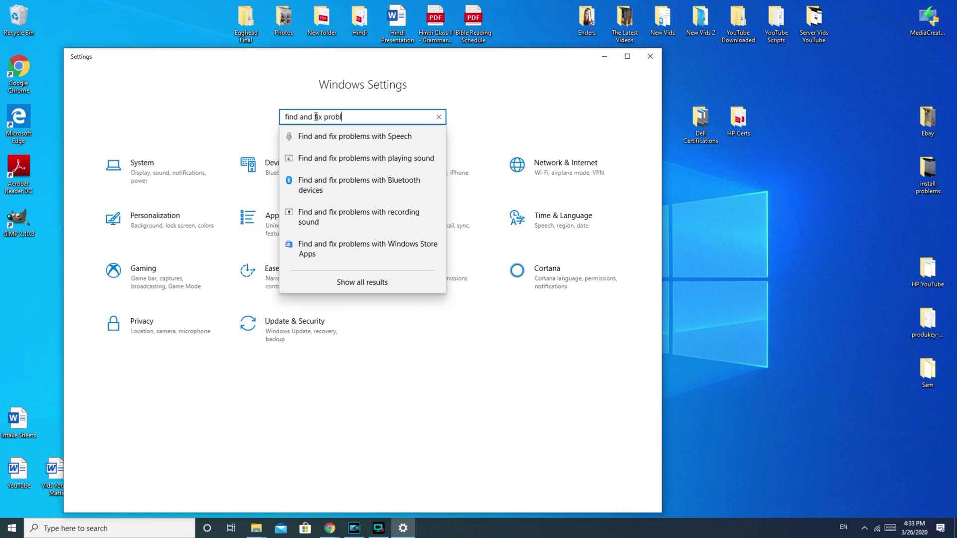
pyautogui.write('r')
pyautogui.press('BackSpace')
pyautogui.click(439, 118)
# Go to Update & Security > Troubleshoot and scroll through the Get up and running troubleshooters
pyautogui.click(301, 333)
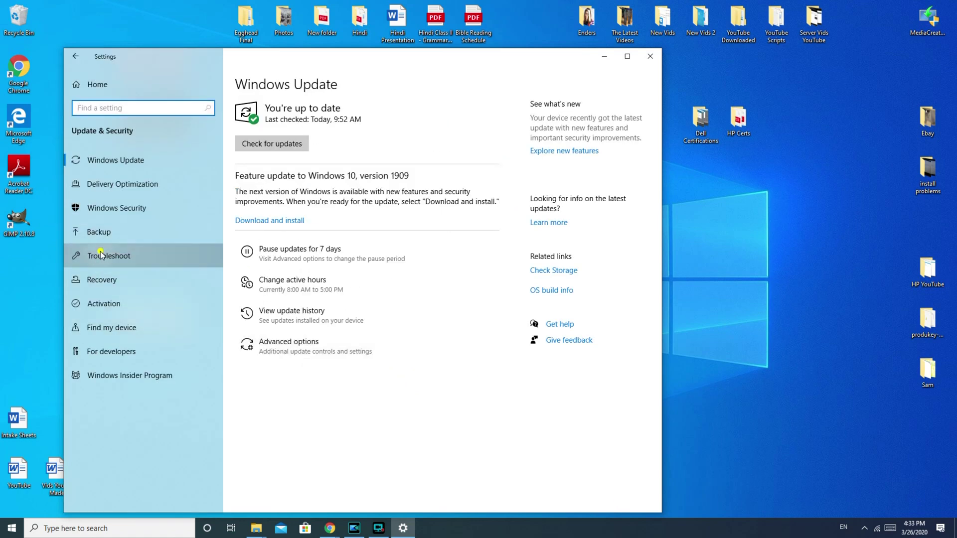
pyautogui.click(101, 255)
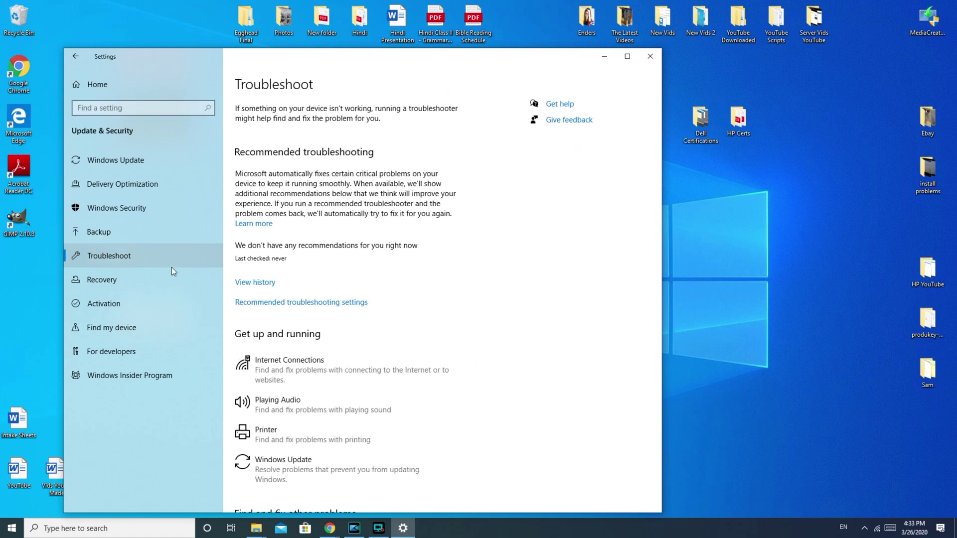
pyautogui.scroll(-5, 301, 411)
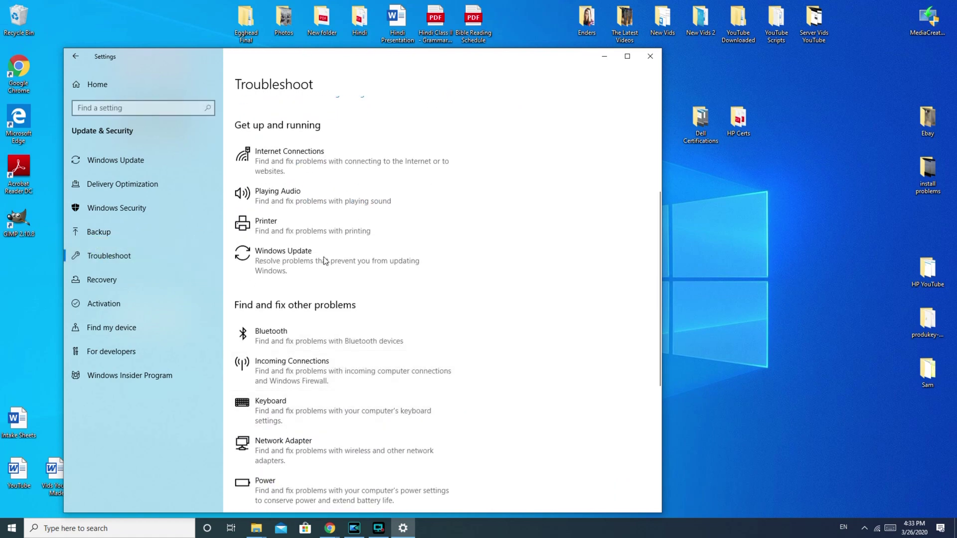
pyautogui.scroll(5, 351, 458)
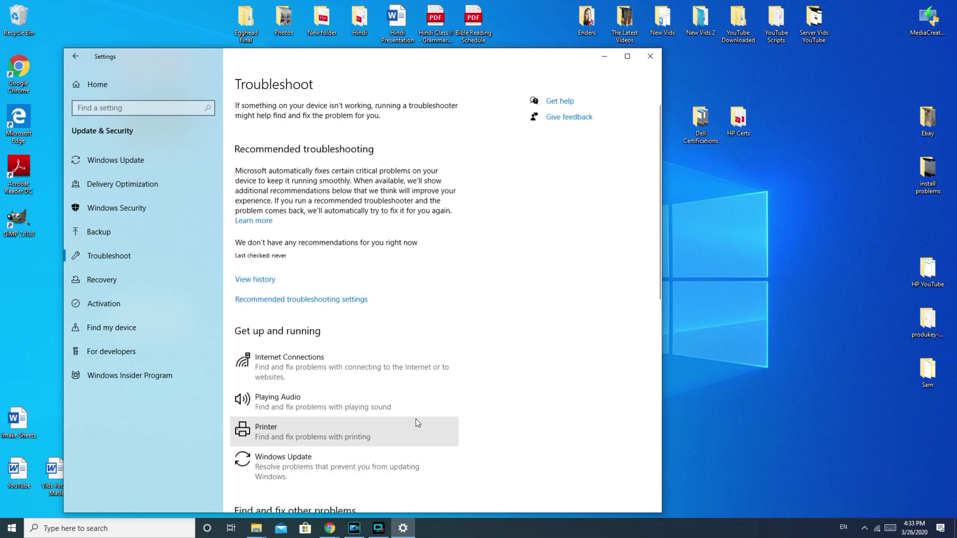
pyautogui.scroll(-8, 502, 439)
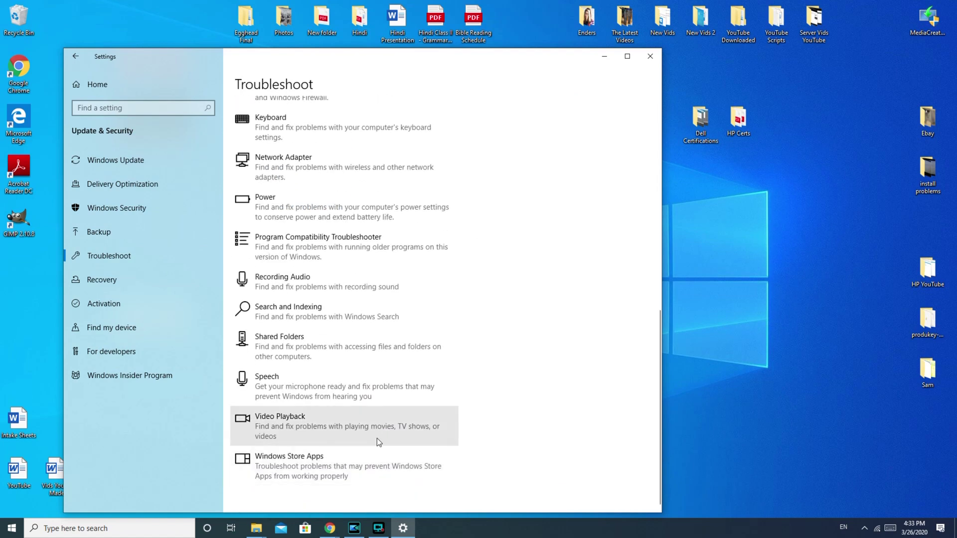
pyautogui.scroll(4, 344, 402)
pyautogui.scroll(5, 362, 403)
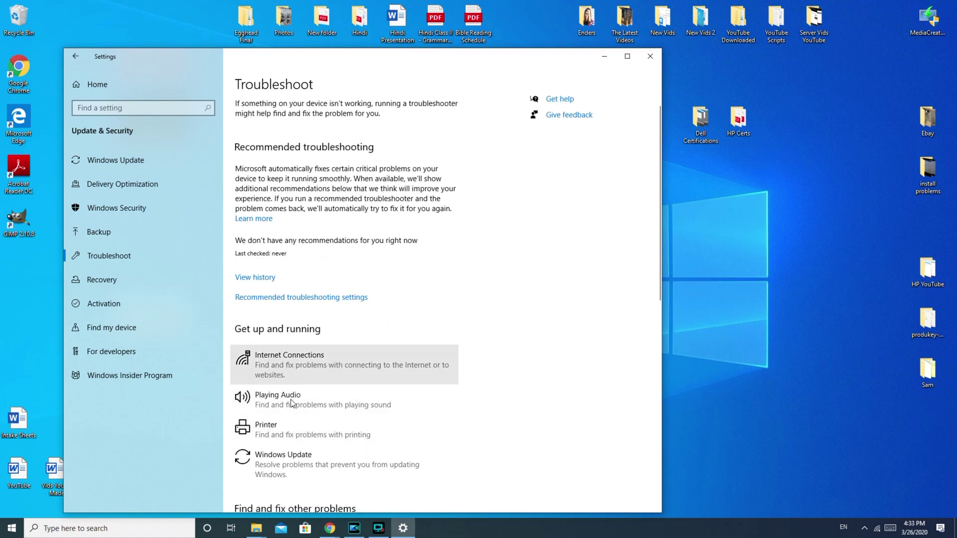
pyautogui.scroll(-2, 349, 402)
# Run the Playing Audio troubleshooter and continue with Speakers selected as the device
pyautogui.click(298, 330)
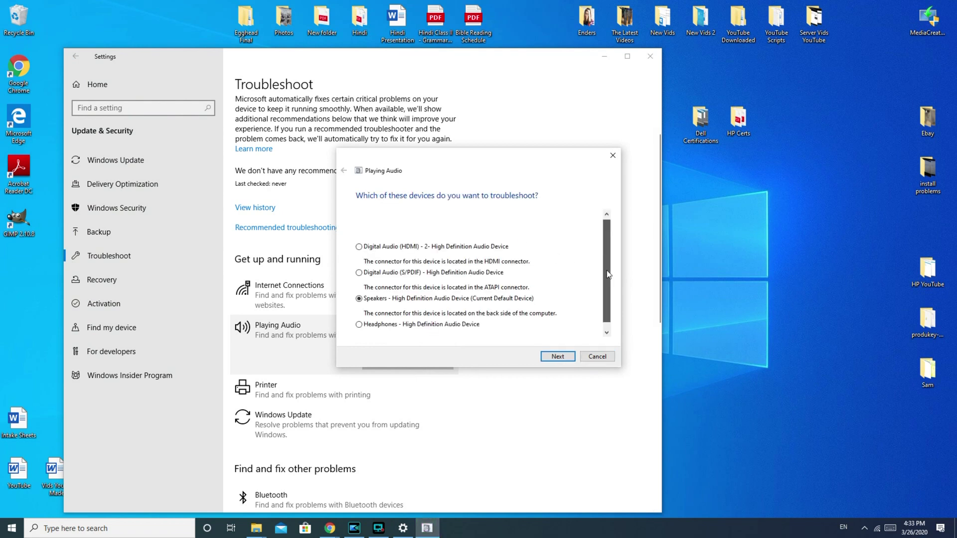
pyautogui.scroll(-1, 587, 260)
pyautogui.scroll(1, 498, 316)
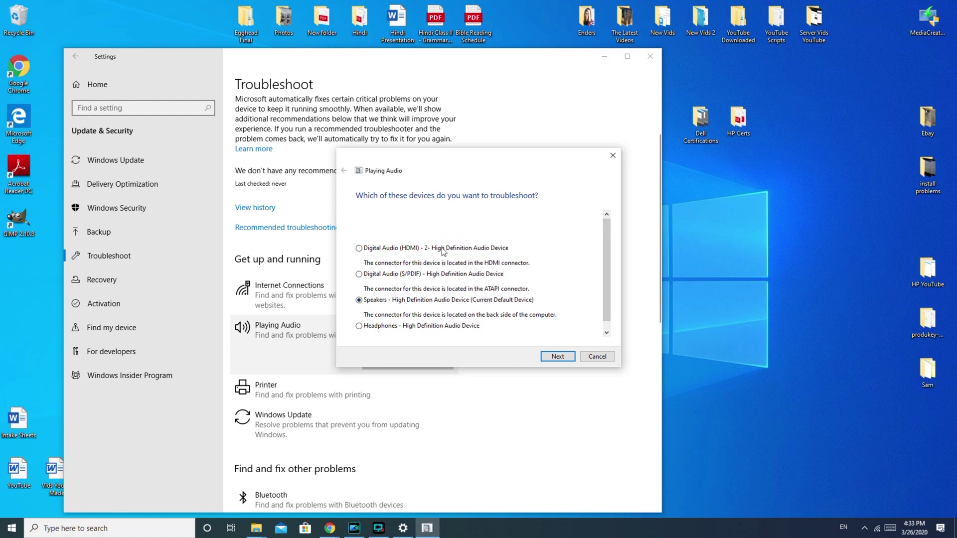
pyautogui.moveTo(605, 276); pyautogui.dragTo(608, 305)
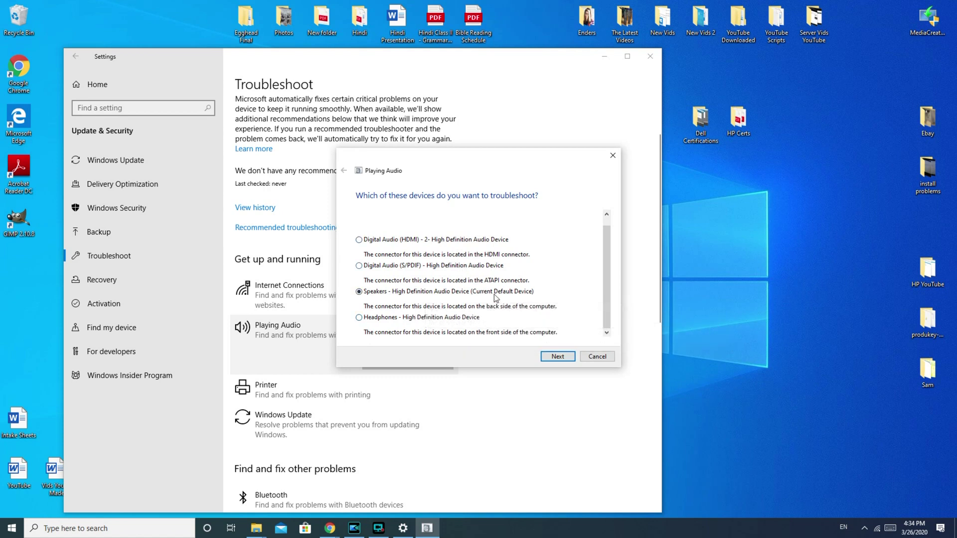
pyautogui.click(557, 357)
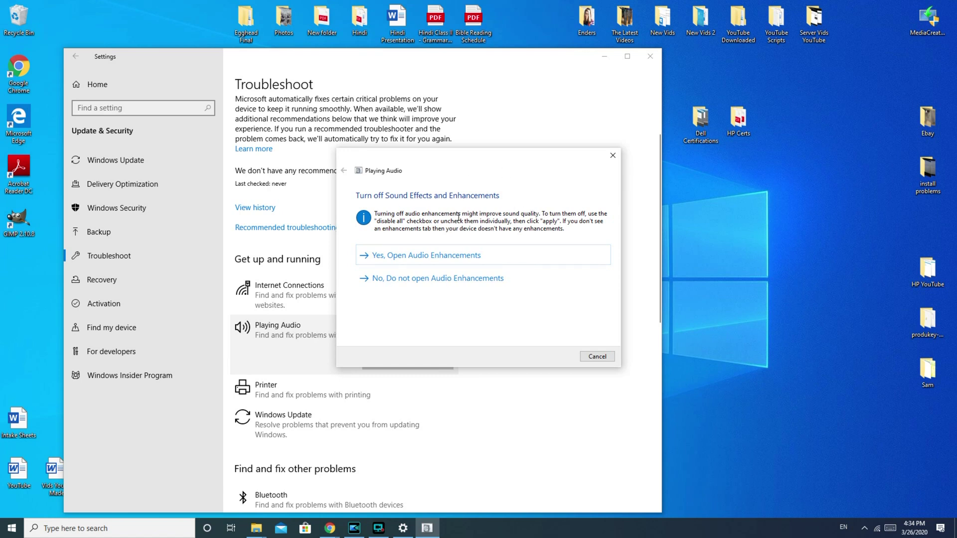
# Decline Audio Enhancements, skip the test sounds, and close the finished troubleshooter reporting Generic Audio Driver
pyautogui.click(454, 279)
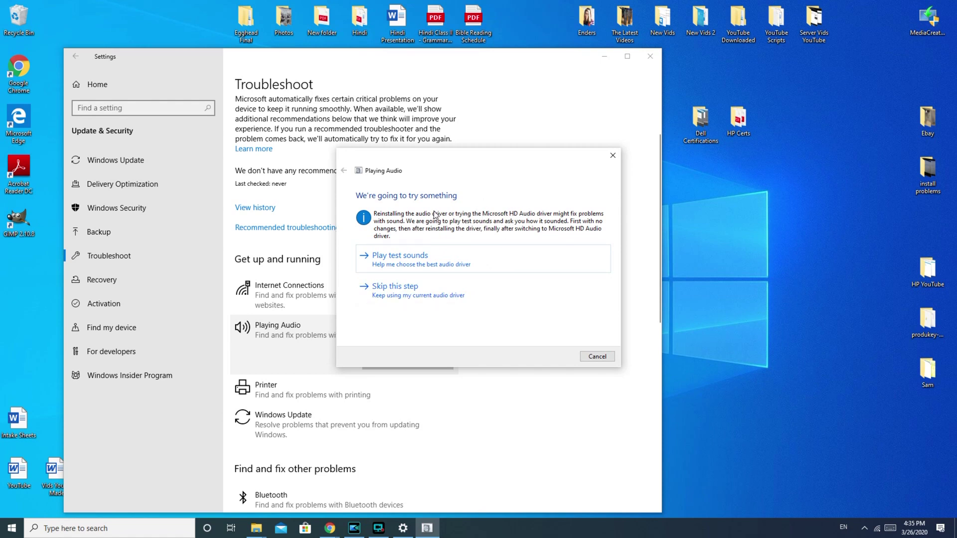
pyautogui.click(425, 299)
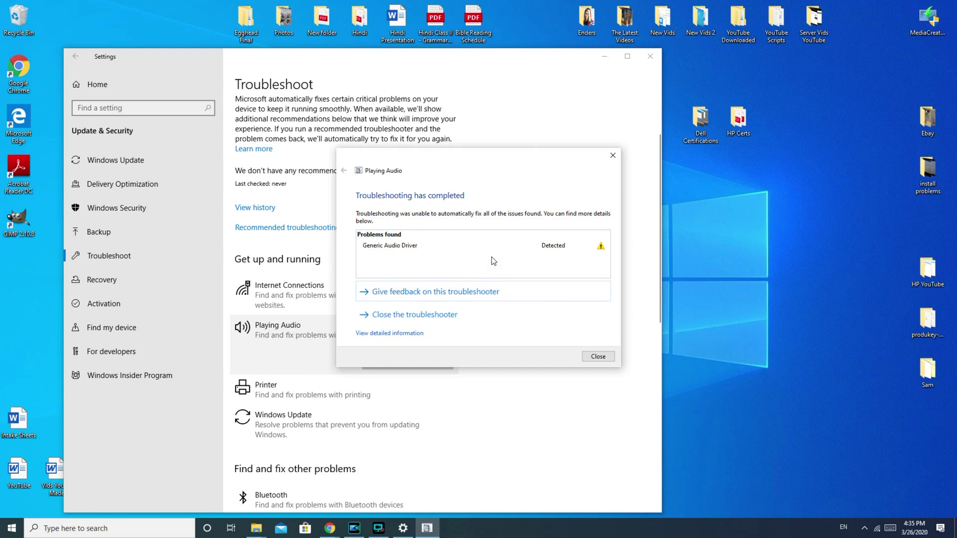
pyautogui.click(614, 152)
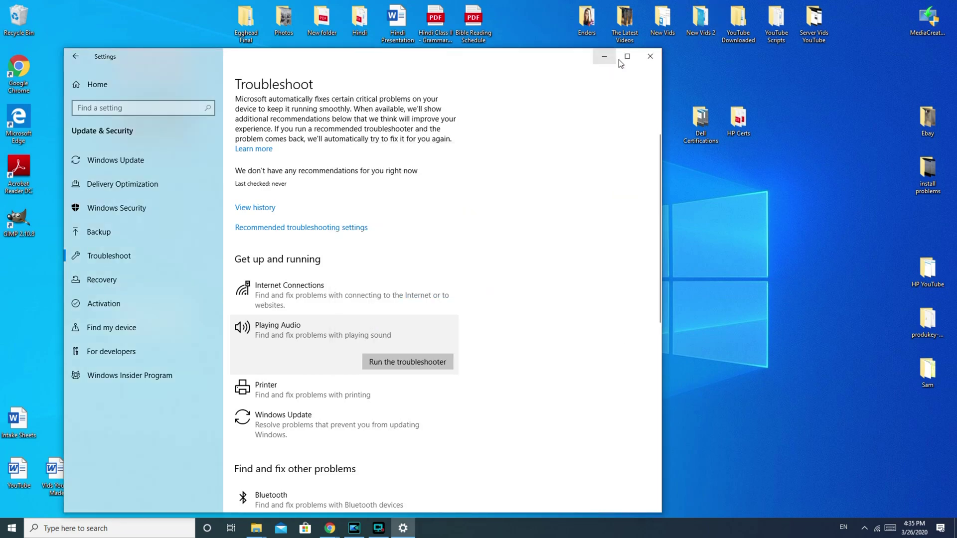
# Minimize Settings, then choose Manage on This PC in File Explorer and center Computer Management
pyautogui.click(602, 57)
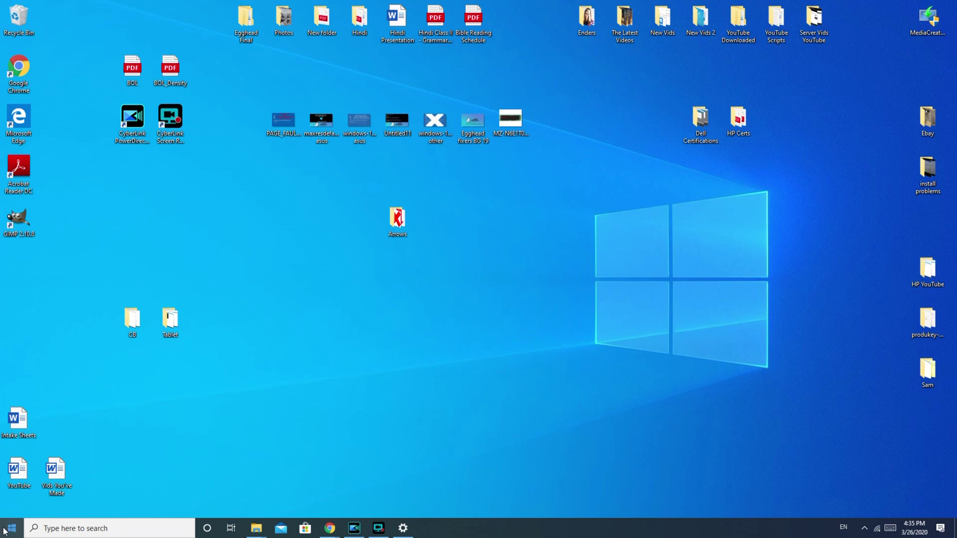
pyautogui.moveTo(256, 527)
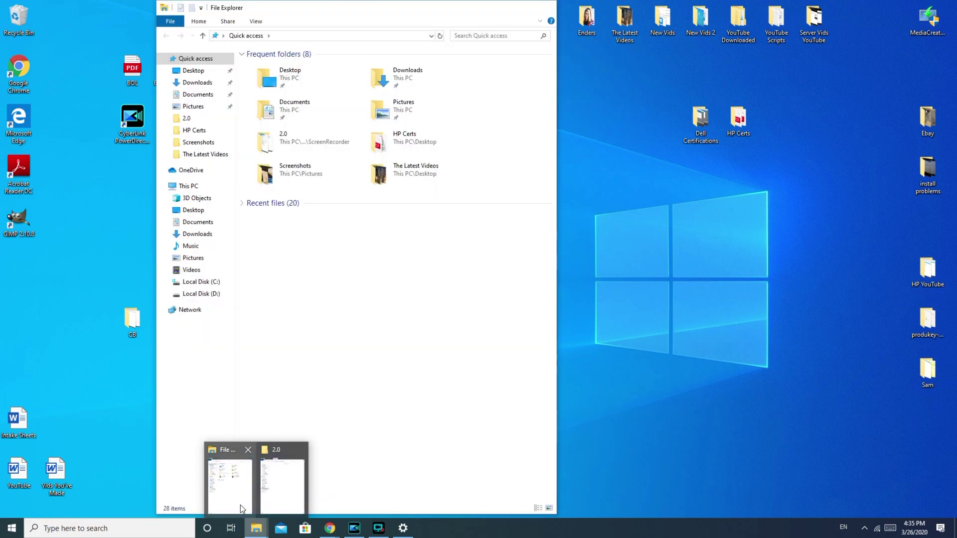
pyautogui.click(240, 505)
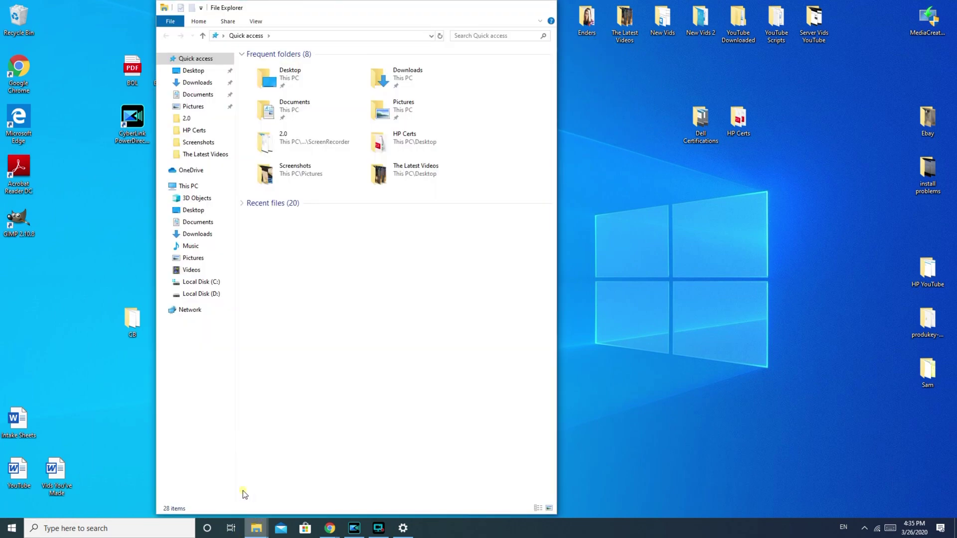
pyautogui.rightClick(188, 186)
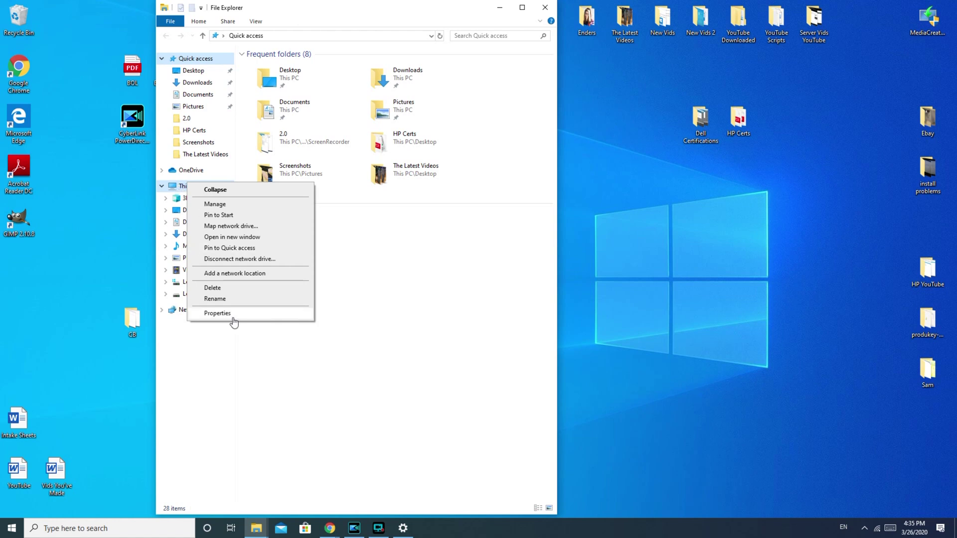
pyautogui.click(215, 205)
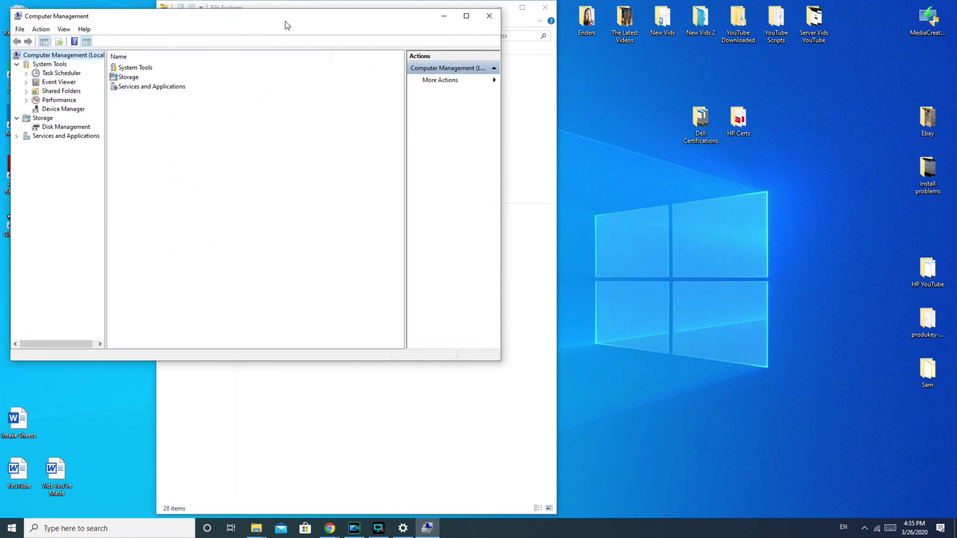
pyautogui.moveTo(285, 21); pyautogui.dragTo(509, 59)
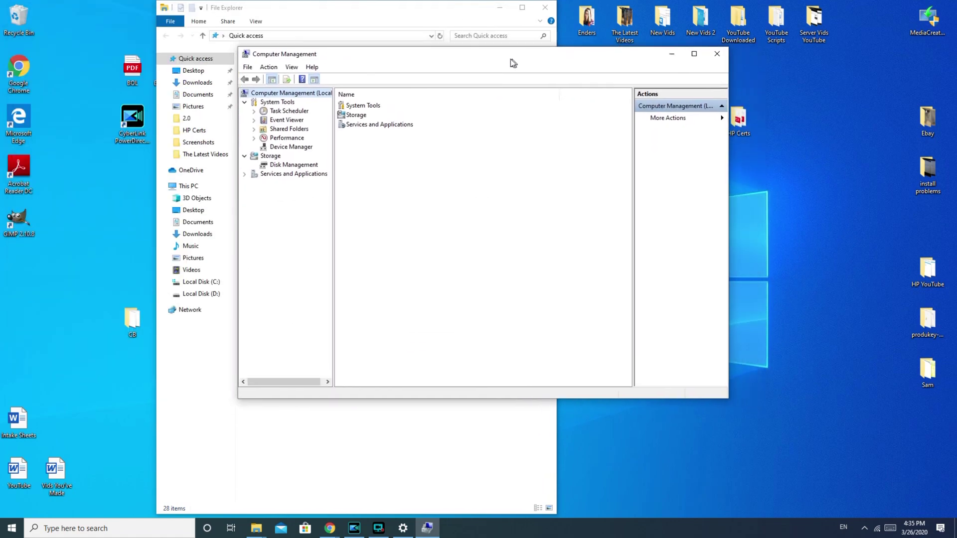
# In Device Manager, expand Sound, video and game controllers and right-click the first High Definition Audio Device
pyautogui.click(297, 149)
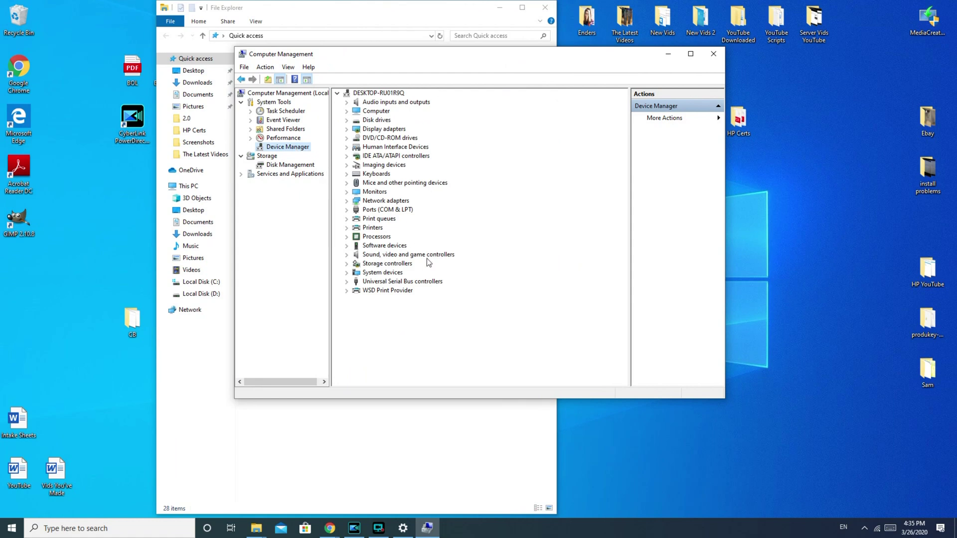
pyautogui.click(347, 256)
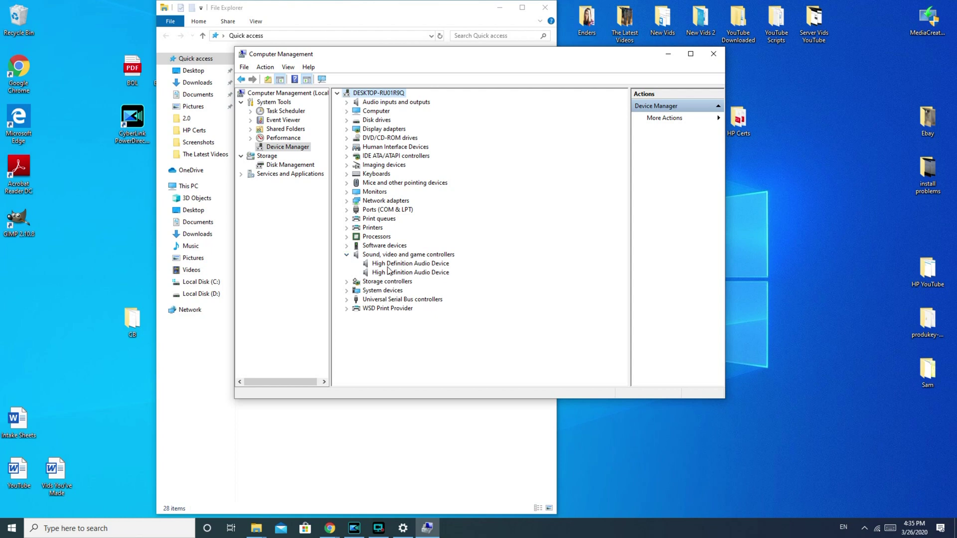
pyautogui.rightClick(426, 266)
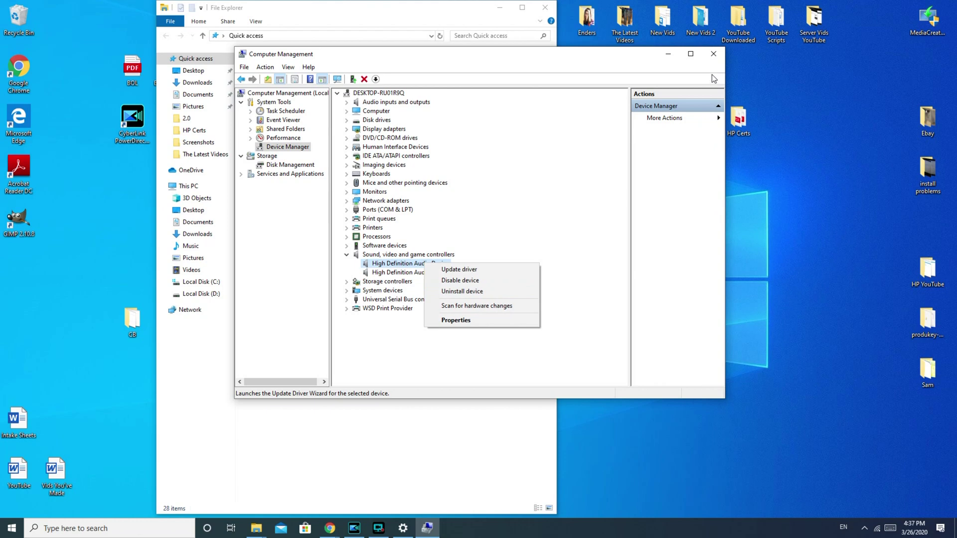
pyautogui.click(716, 59)
# Close the Computer Management and File Explorer windows
pyautogui.click(714, 55)
pyautogui.click(545, 8)
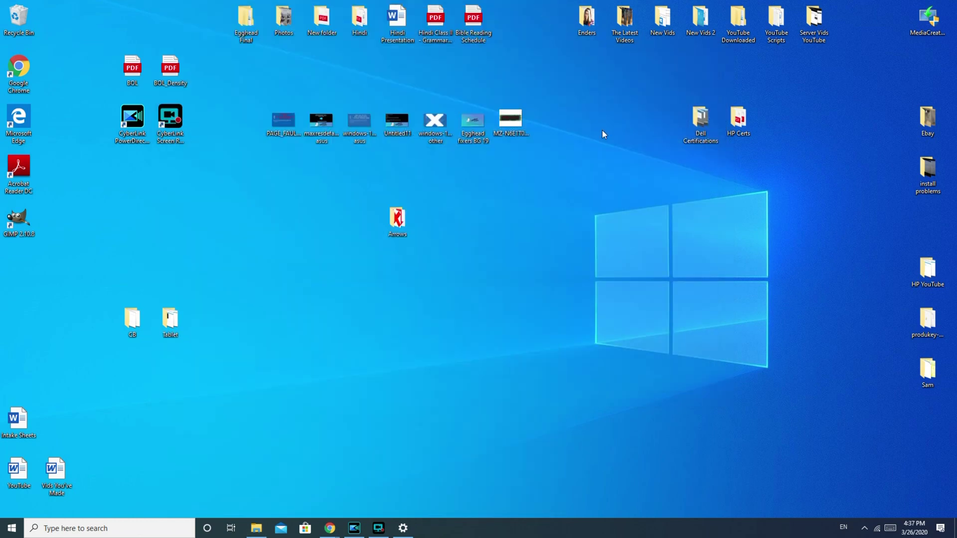